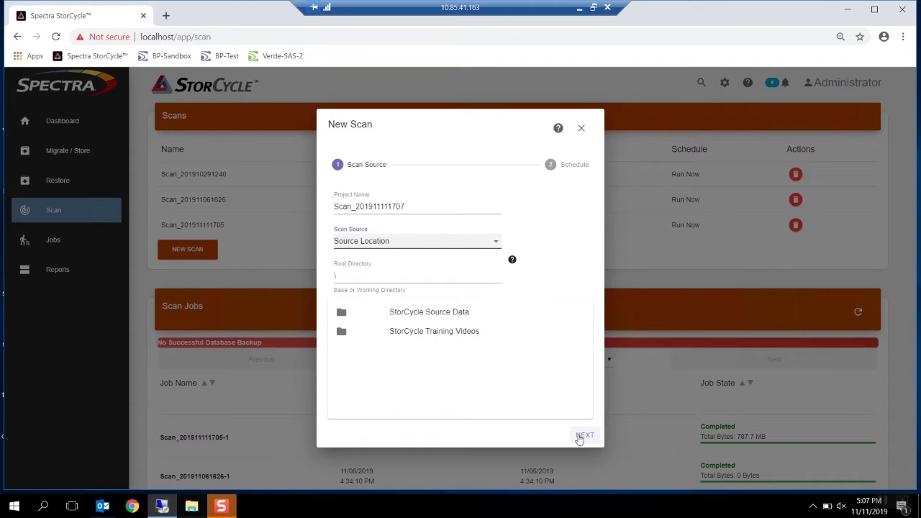
- Set the new Source Location scan's schedule to Scan Now and submit it
left_click(582, 435)
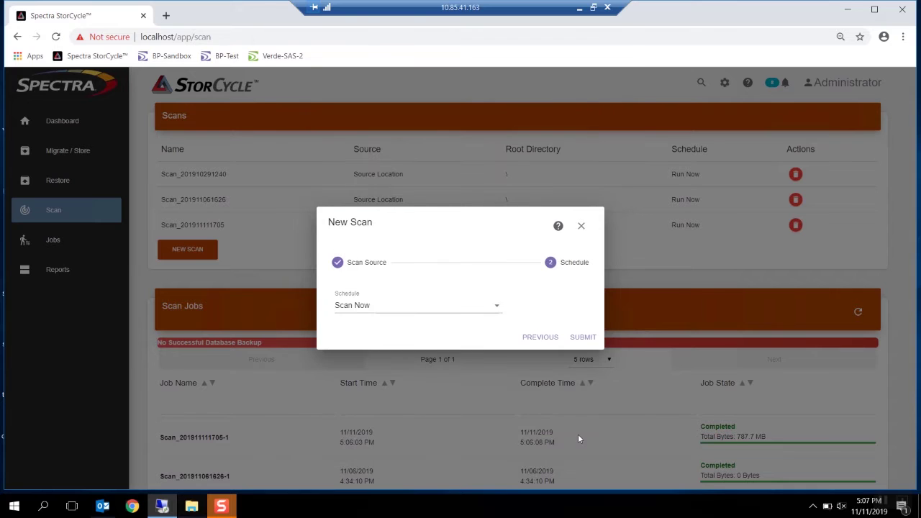
left_click(462, 301)
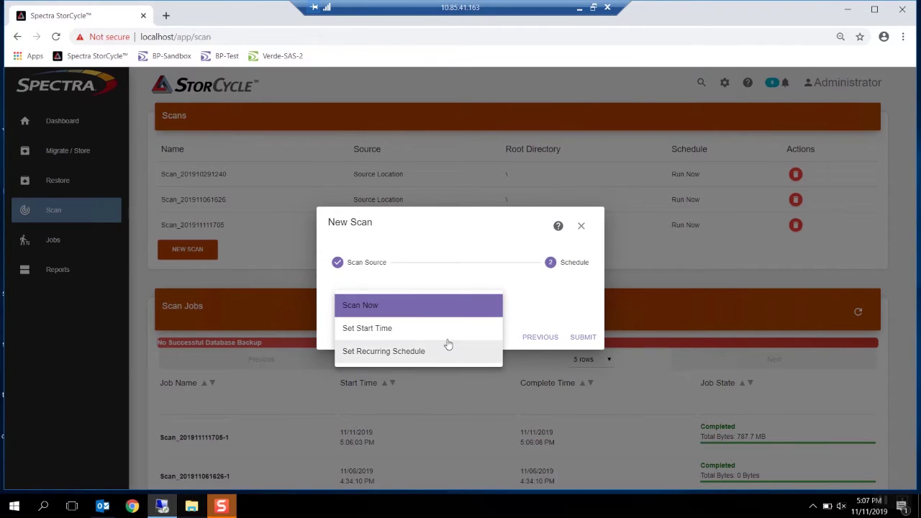
left_click(447, 309)
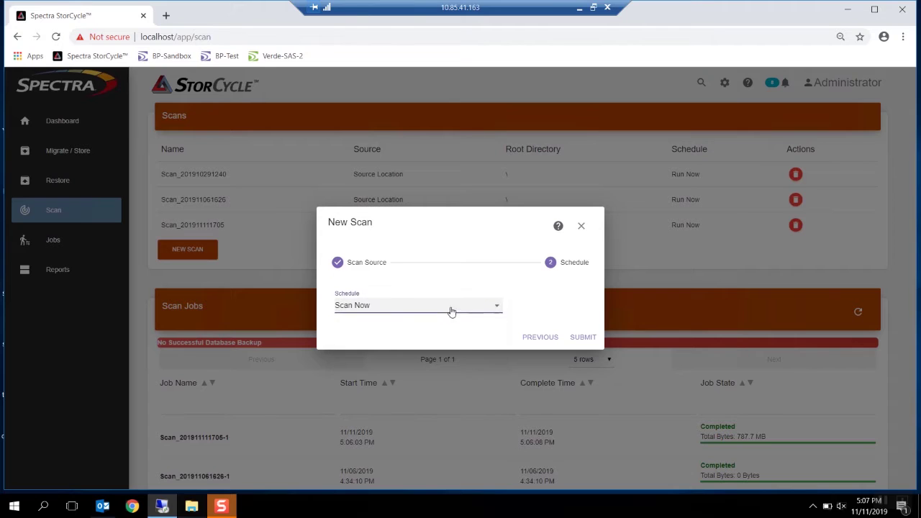
left_click(581, 338)
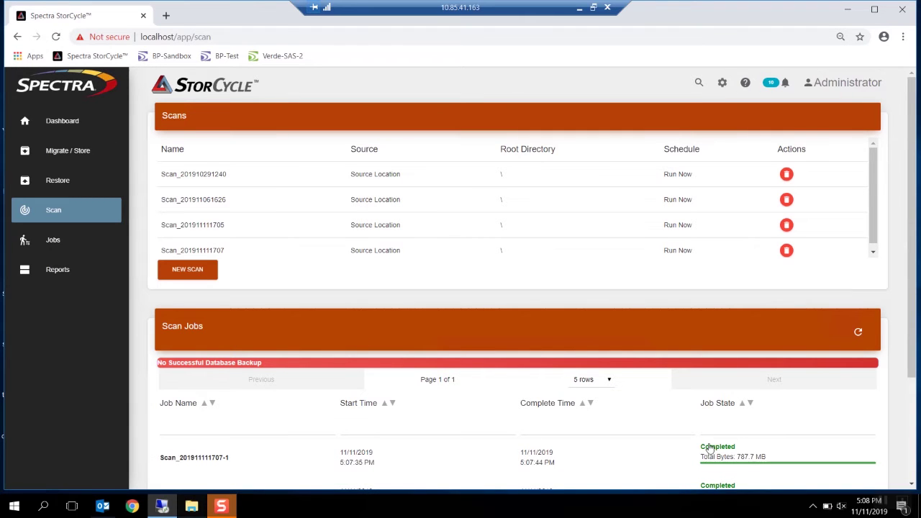
- Review the job details and age-and-size chart of the newest scan job, and close the details
left_click(720, 454)
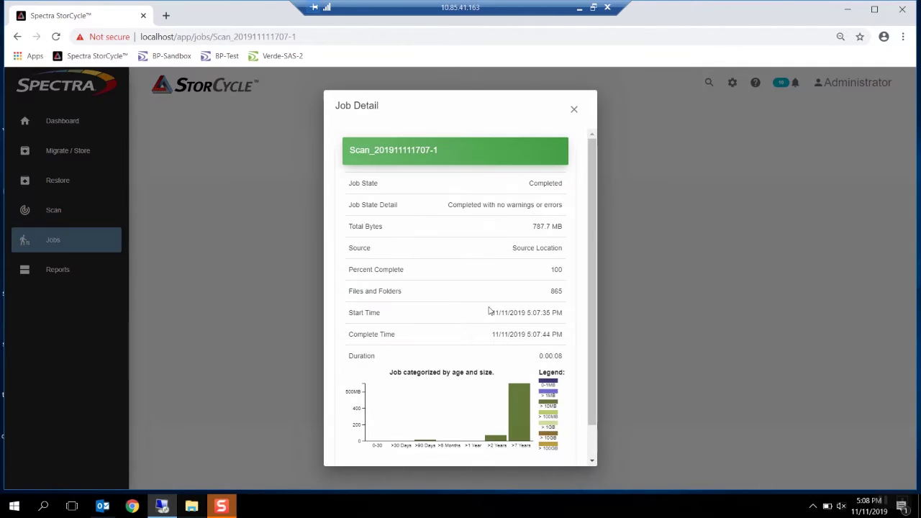
scroll(489, 310, "down", 1)
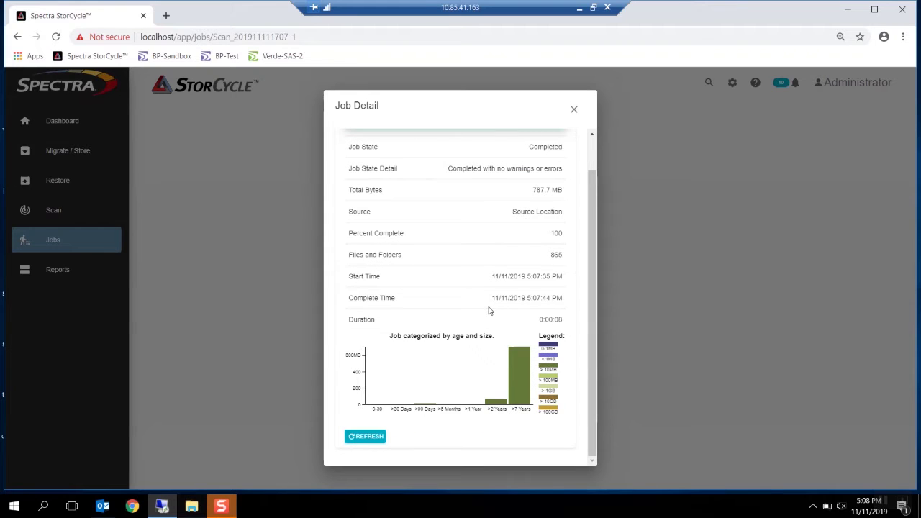
scroll(489, 310, "up", 1)
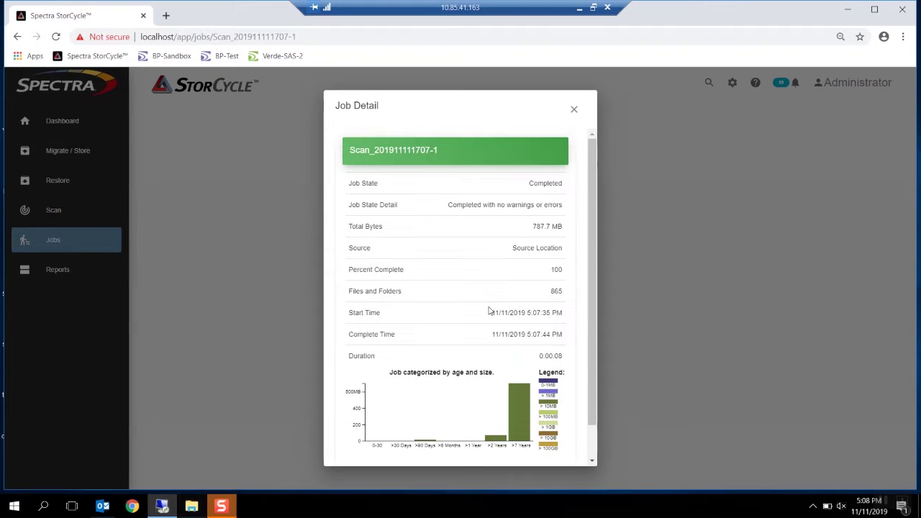
left_click(574, 108)
- Review the latest completed scan data for the source location on the dashboard
left_click(64, 122)
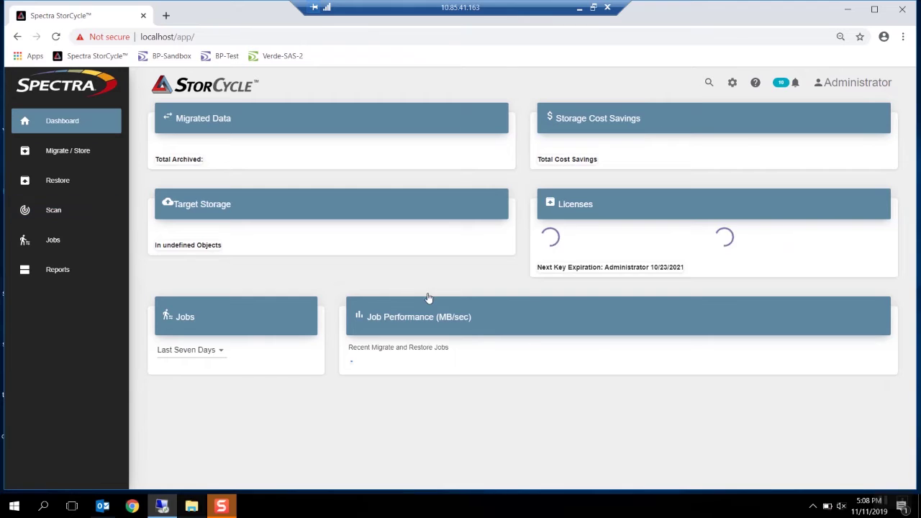
scroll(426, 298, "down", 5)
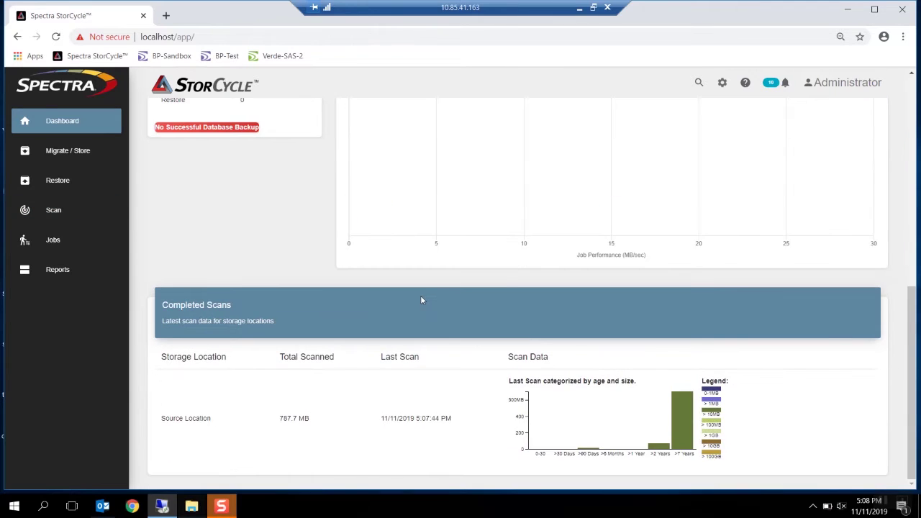
scroll(421, 300, "up", 5)
- Start a new migrate/store project named "StorCycle Data Movement in an IT Environment" with the description "example"
left_click(68, 150)
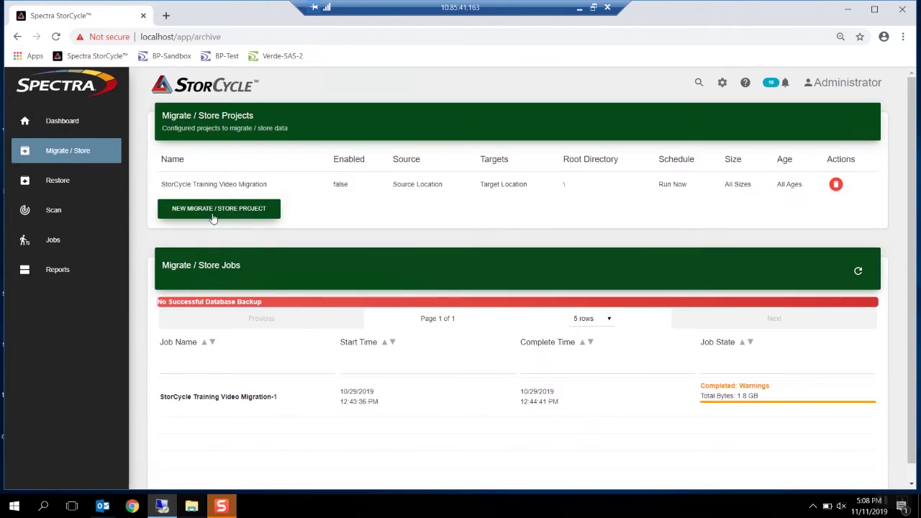
left_click(216, 210)
left_click(408, 272)
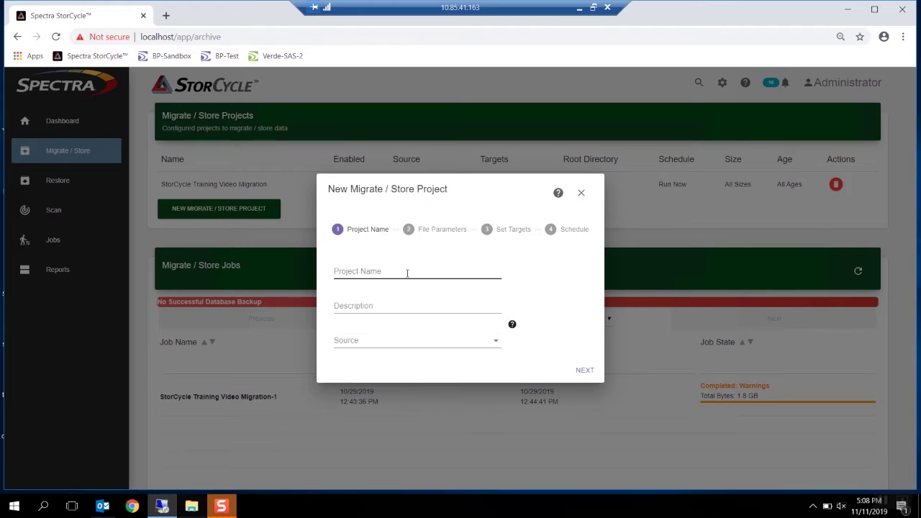
type("S")
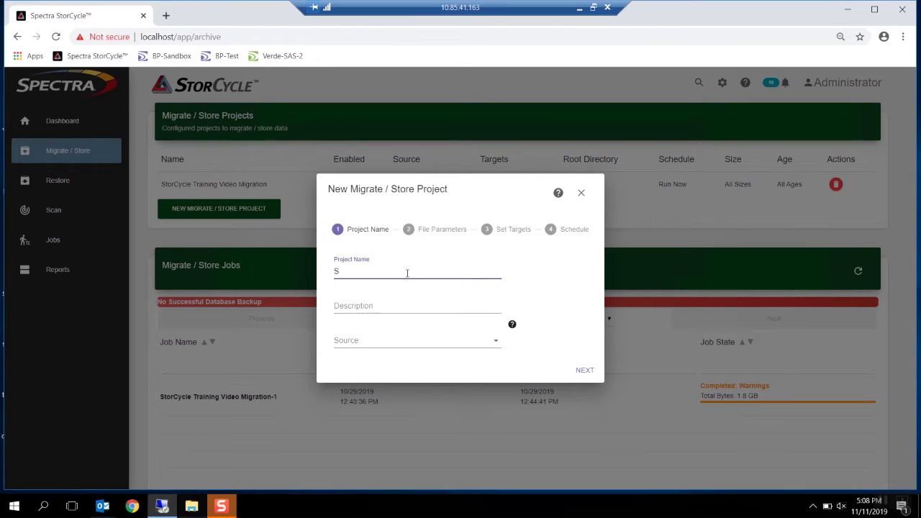
type("torCycle Data Movement in an IT Environment")
key("Tab")
type("example")
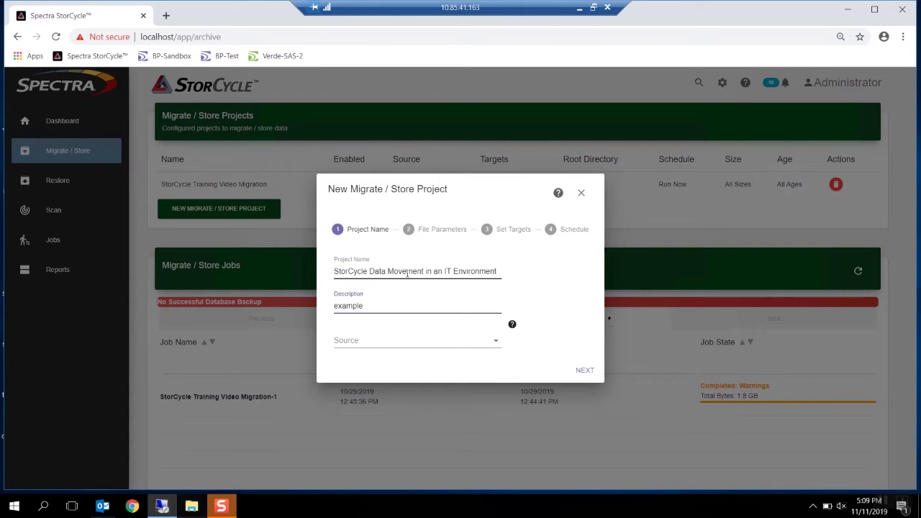
- Set the project's source to Source Location with \StorCycle Source Data as root directory, and continue to the file parameters
left_click(408, 340)
left_click(405, 343)
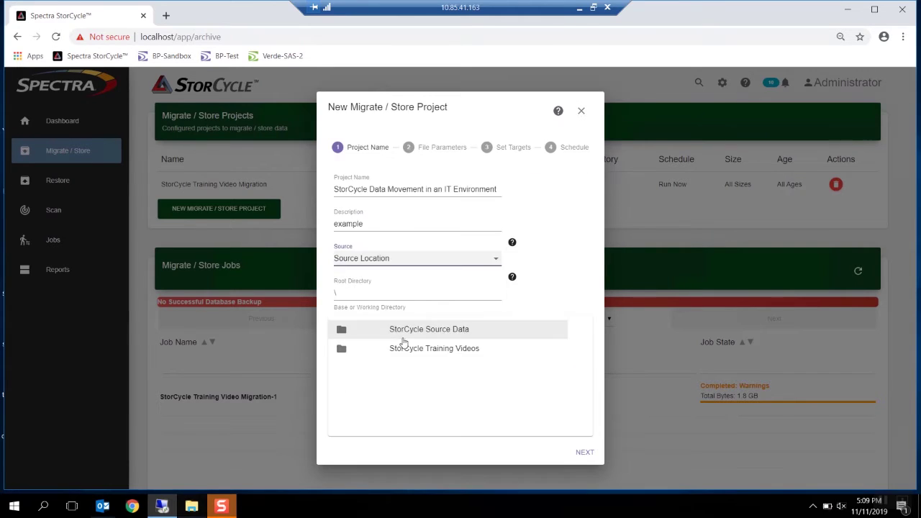
left_click(485, 333)
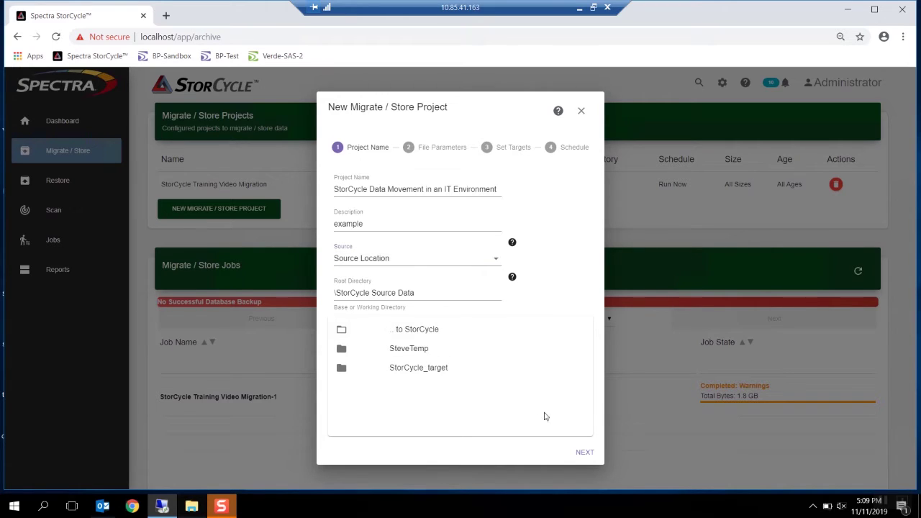
left_click(583, 453)
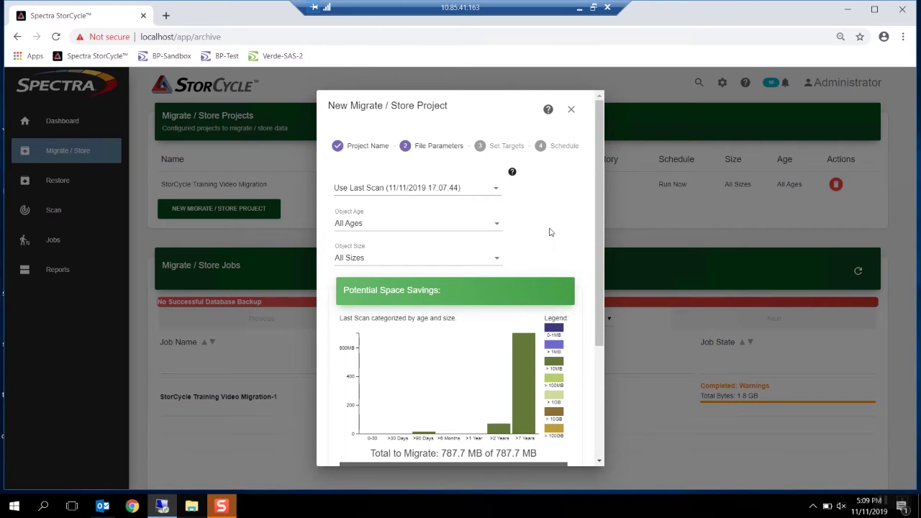
- Keep using the last scan and limit the migration to objects older than 2 years and larger than 1MB
left_click(496, 188)
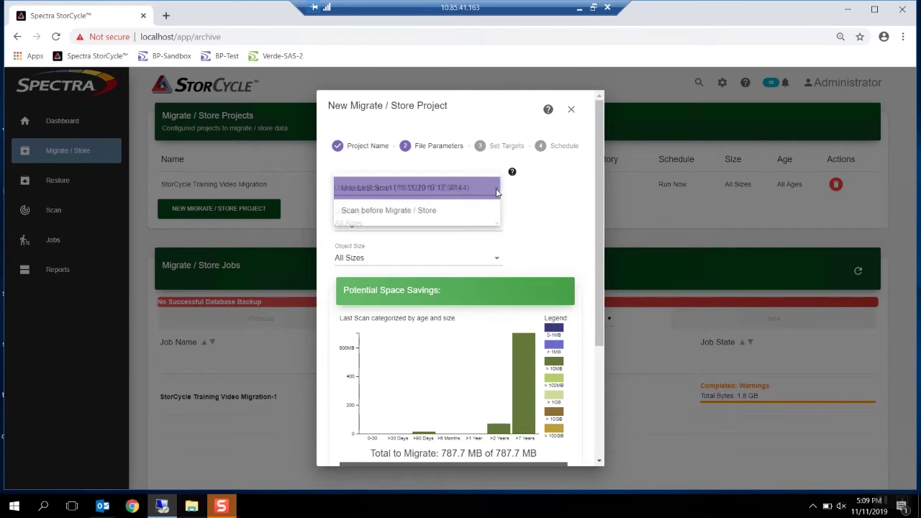
left_click(454, 188)
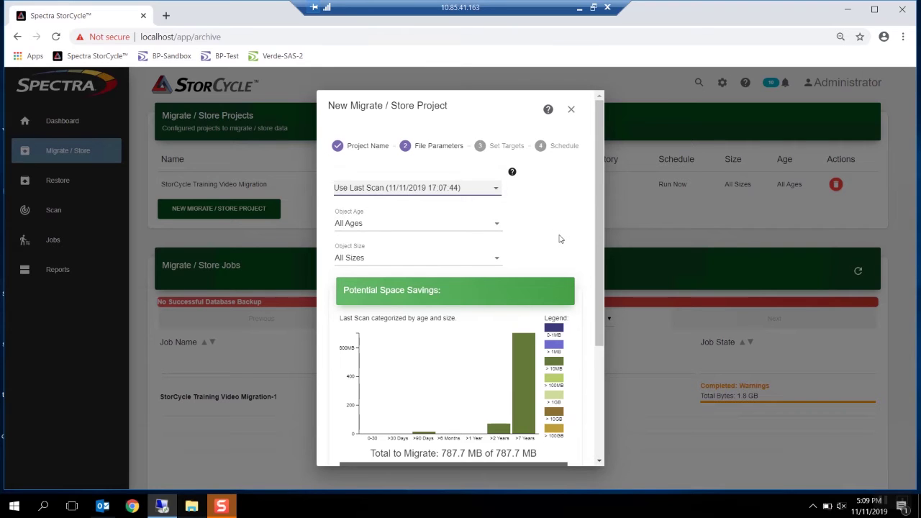
left_click(493, 225)
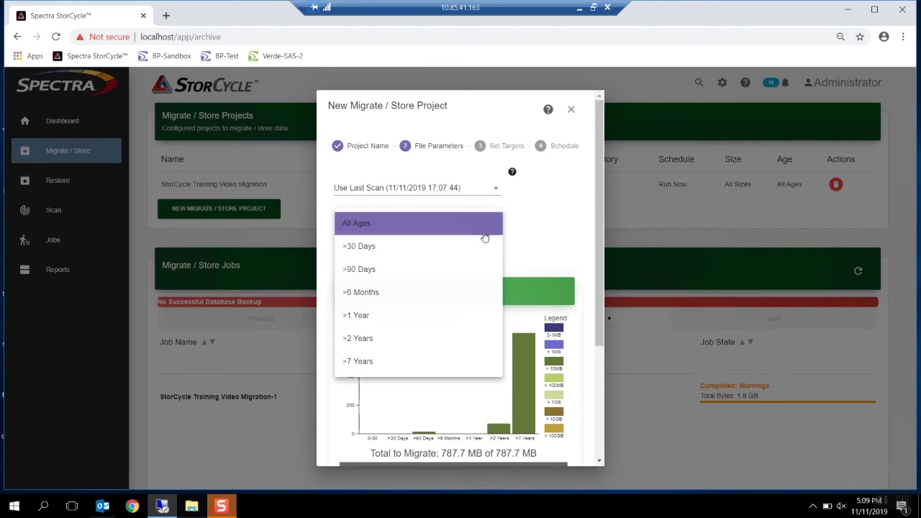
left_click(396, 338)
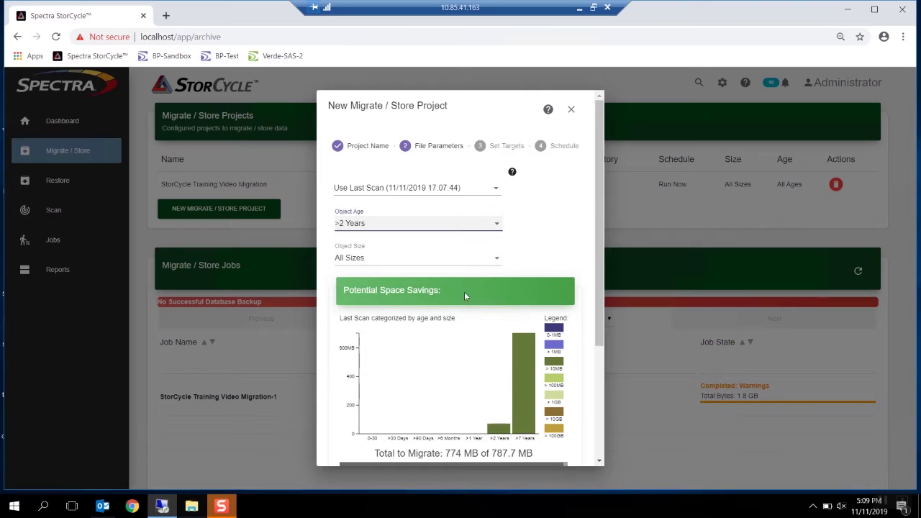
left_click(465, 263)
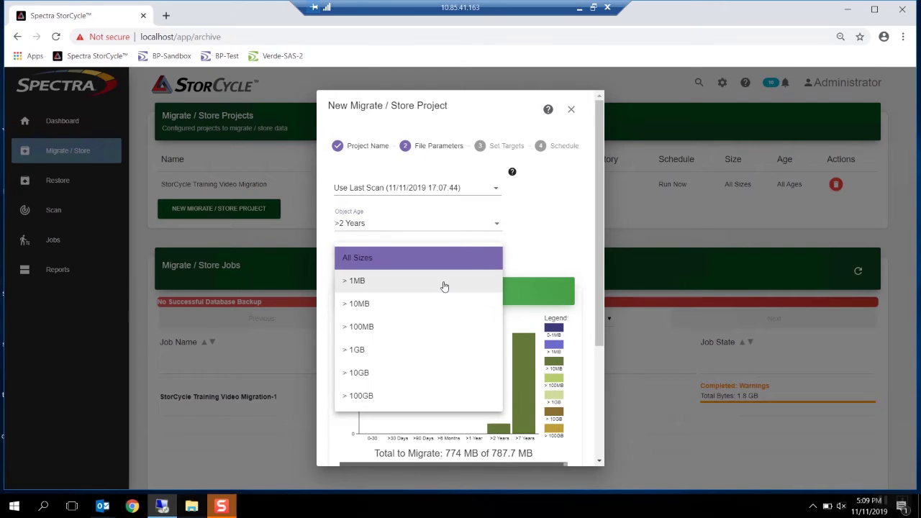
left_click(444, 282)
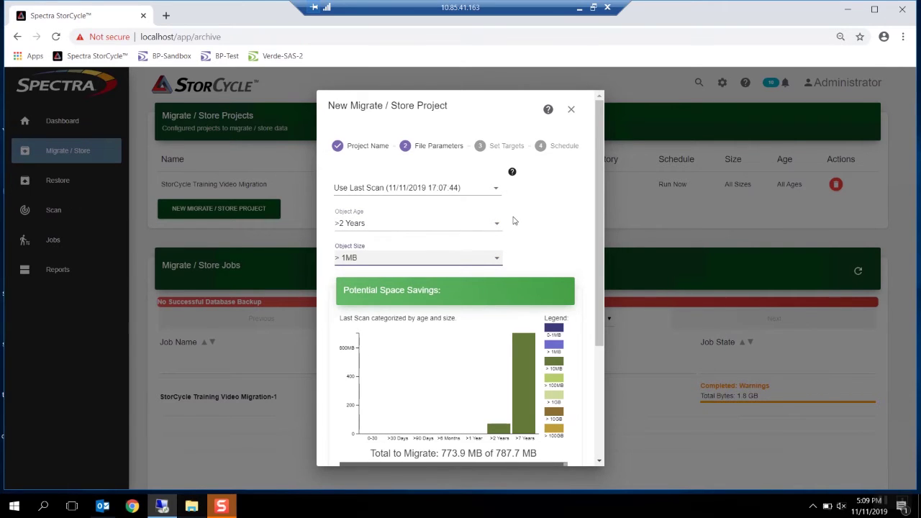
scroll(514, 221, "down", 2)
scroll(515, 220, "down", 1)
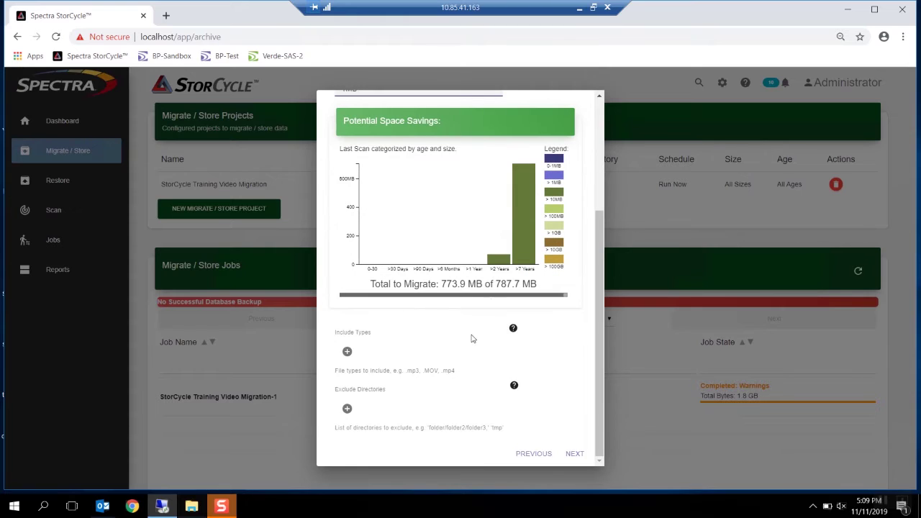
left_click(347, 351)
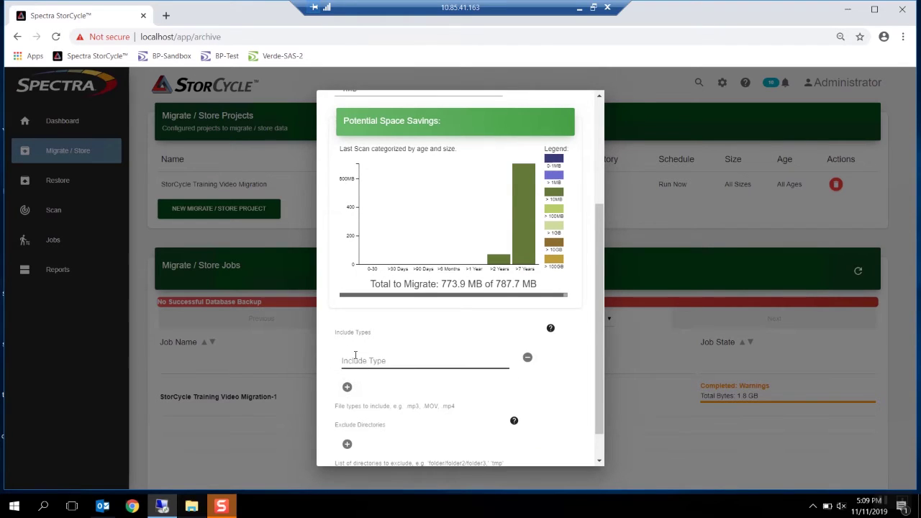
left_click(526, 356)
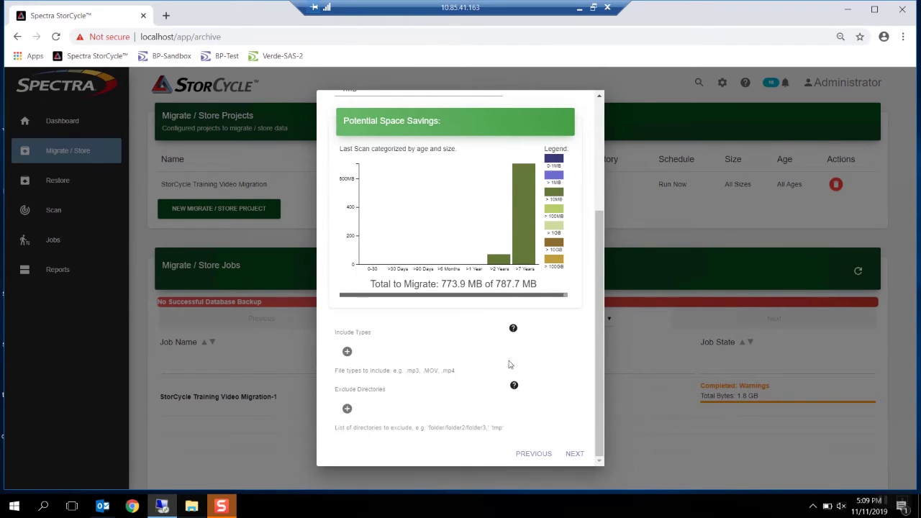
left_click(347, 409)
left_click(525, 417)
- Set the project's target to Target Location and its replacement option to "Remove Source File: no links"
left_click(575, 454)
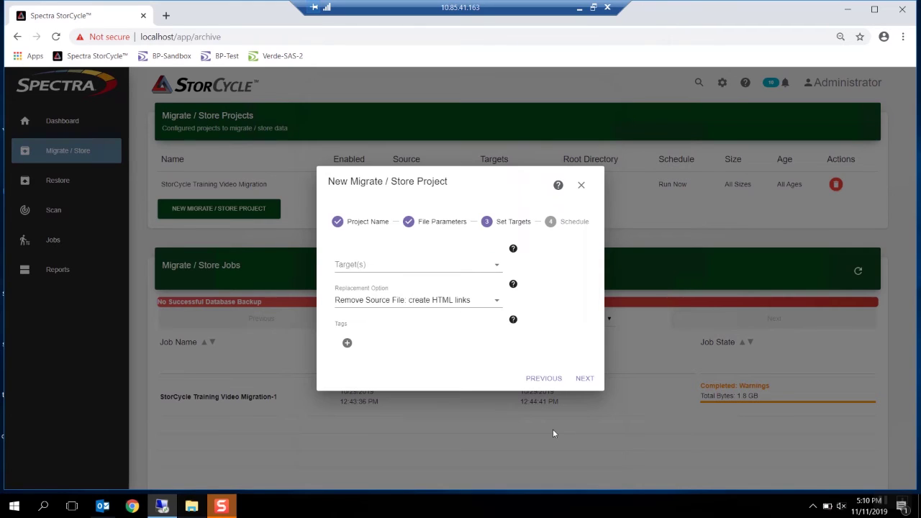
left_click(464, 270)
left_click(439, 290)
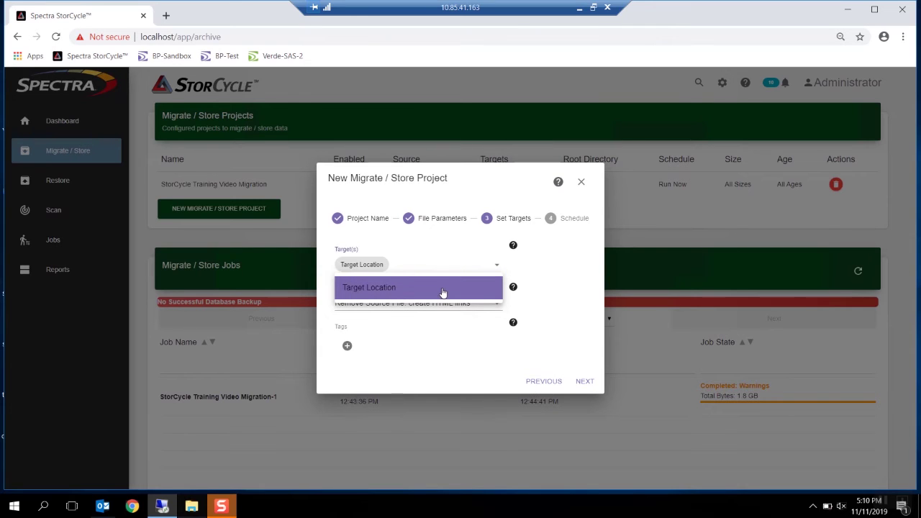
left_click(561, 290)
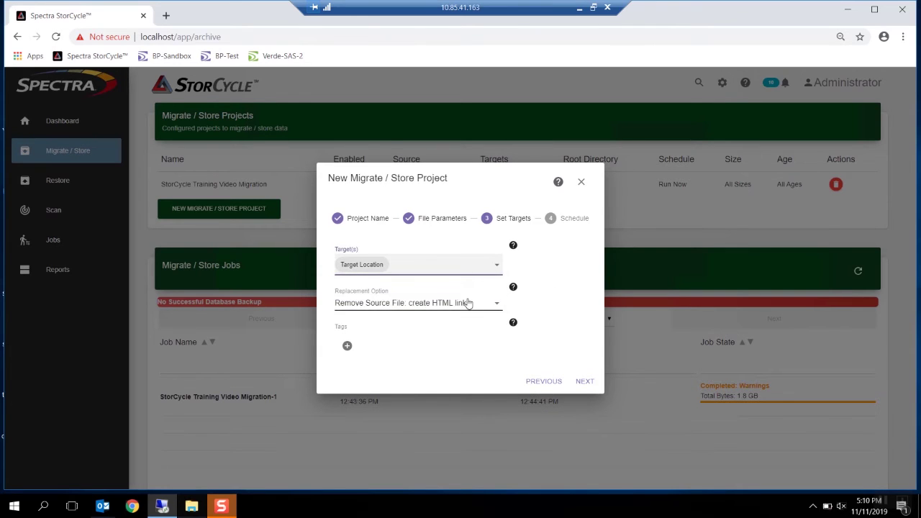
left_click(467, 303)
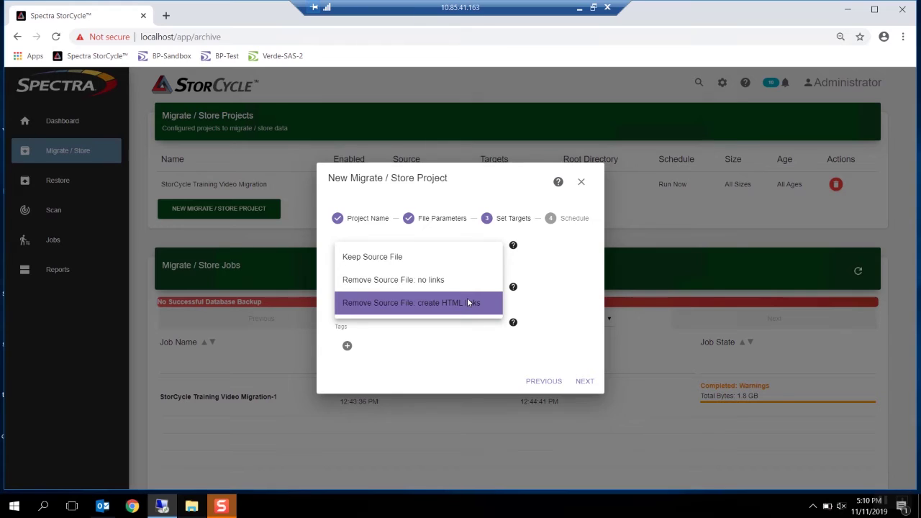
left_click(560, 314)
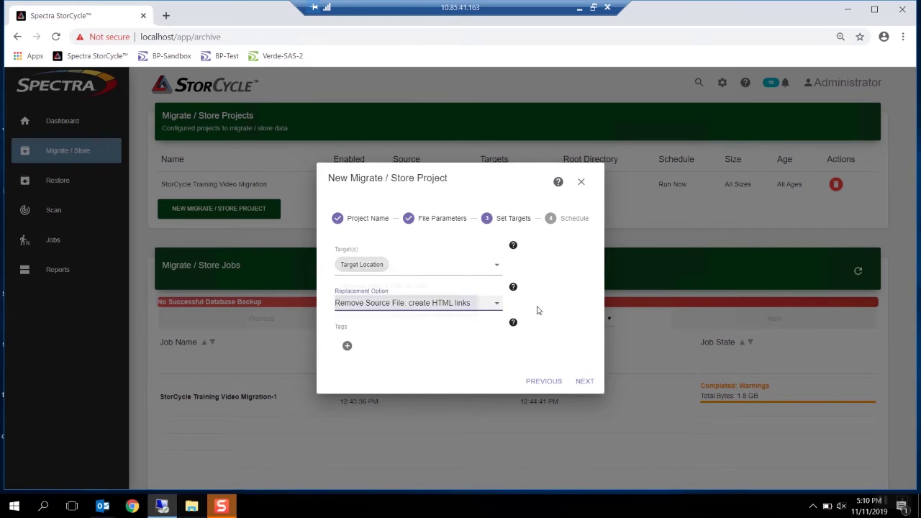
left_click(495, 307)
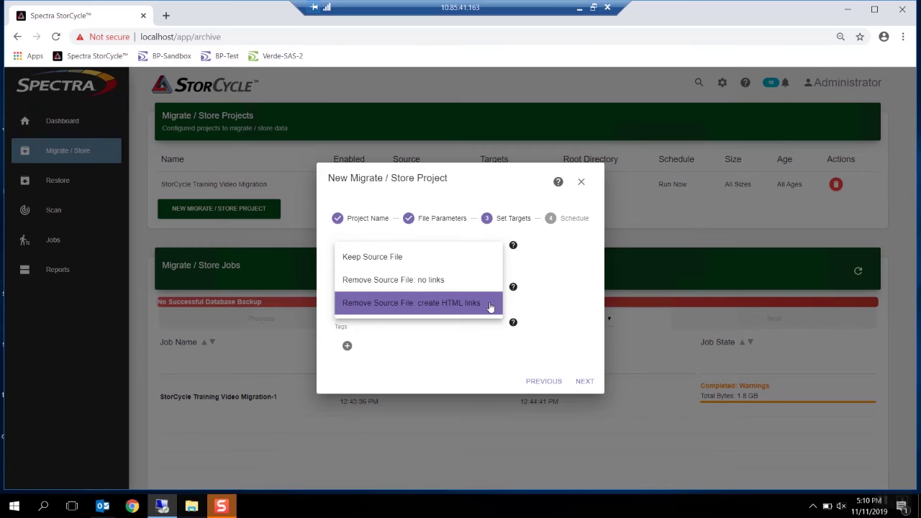
left_click(461, 280)
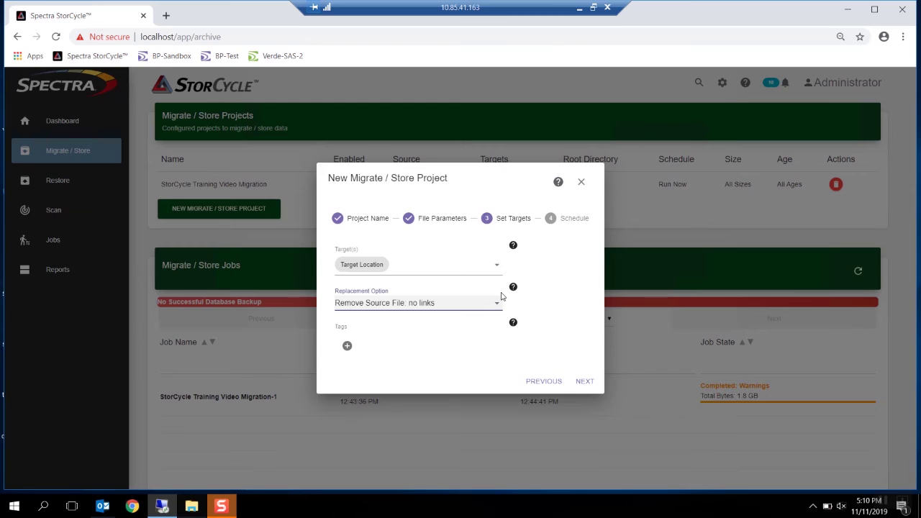
- Add the tag "Example Data Tag" to the project and continue to the schedule stage
left_click(346, 345)
left_click(383, 330)
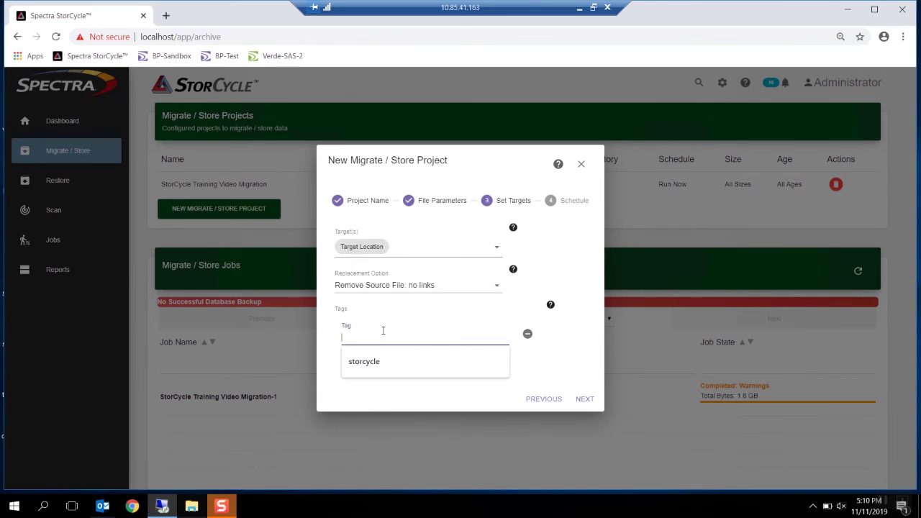
type("Example D")
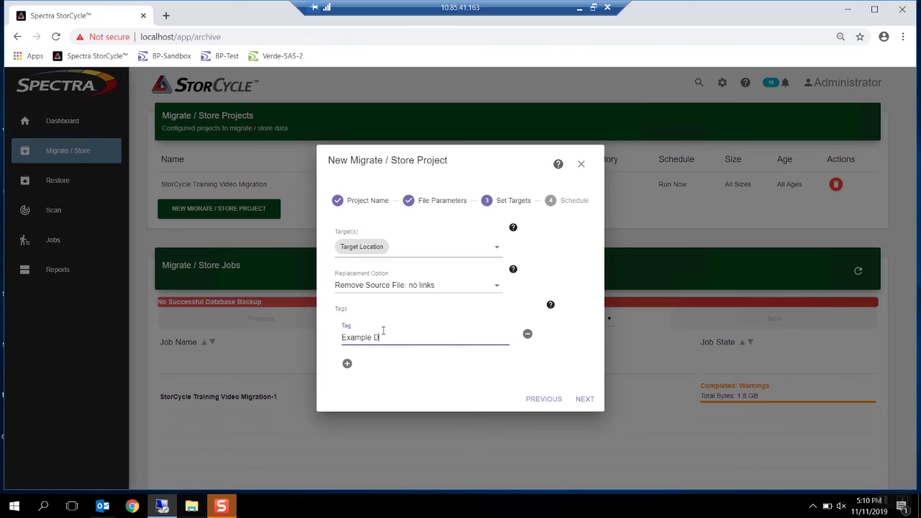
type("ata Tag")
left_click(587, 400)
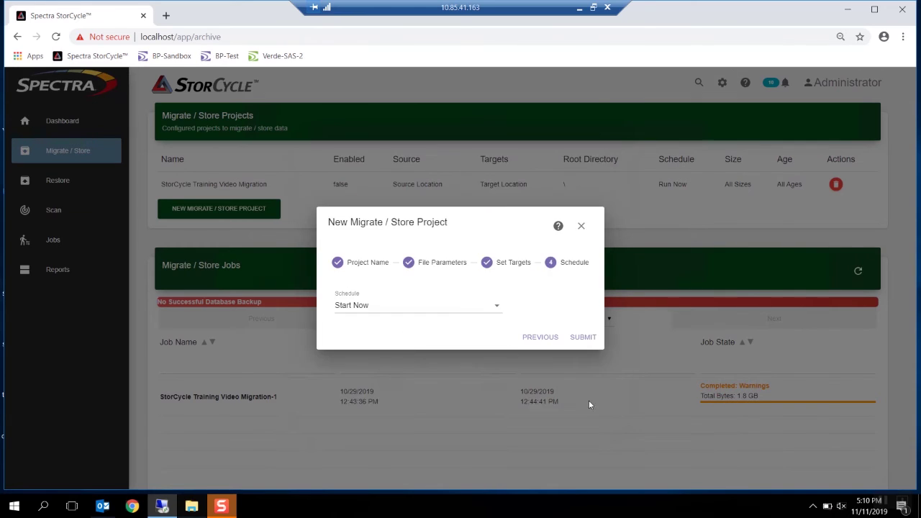
- Schedule the migrate/store project as Start Now and submit it
left_click(479, 305)
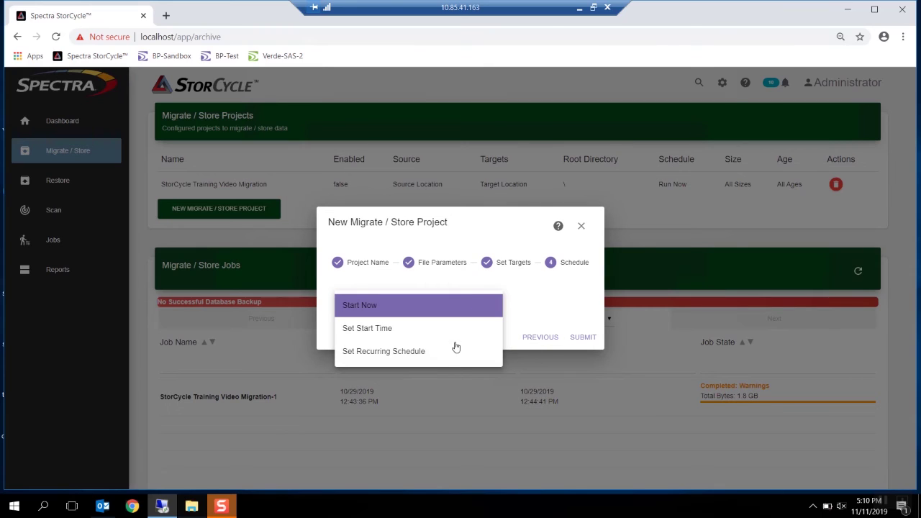
left_click(453, 310)
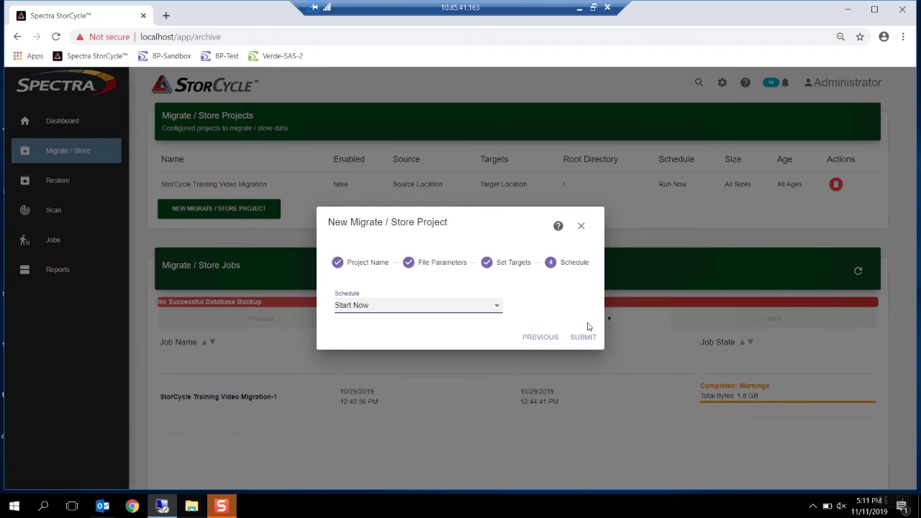
left_click(583, 337)
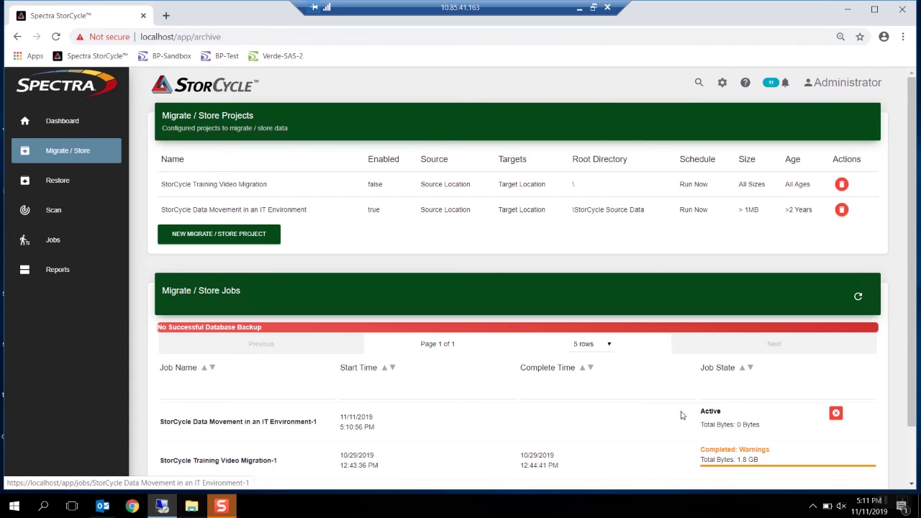
- Review the refreshed details of the job StorCycle Data Movement in an IT Environment-1, including its age and size chart, and close them
left_click(291, 427)
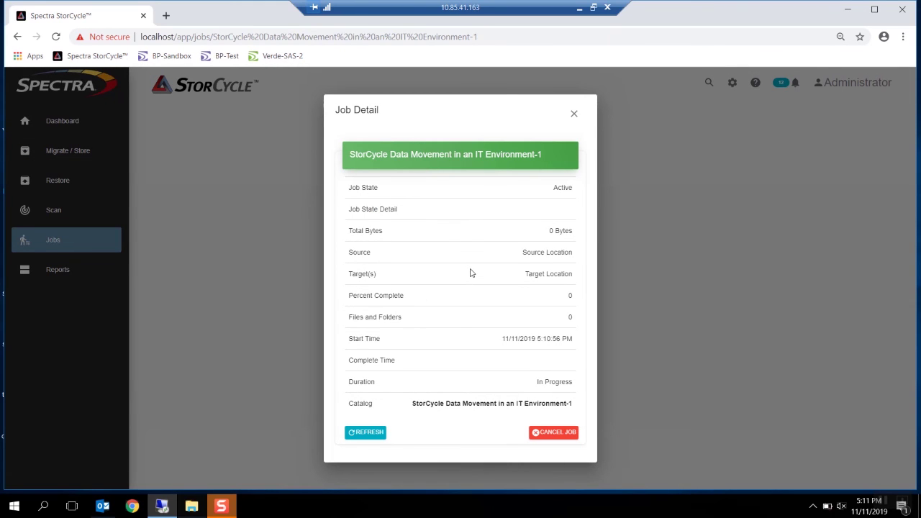
left_click(381, 431)
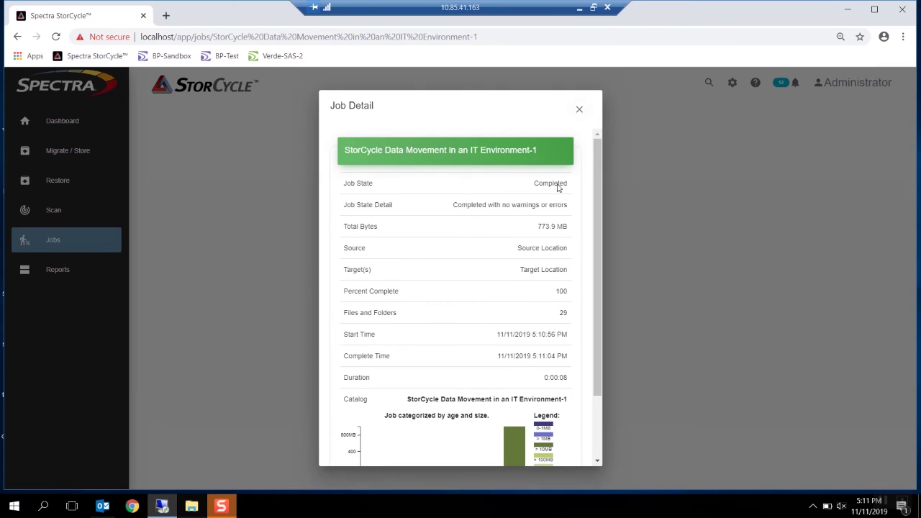
scroll(498, 312, "down", 3)
scroll(499, 312, "up", 3)
left_click(579, 112)
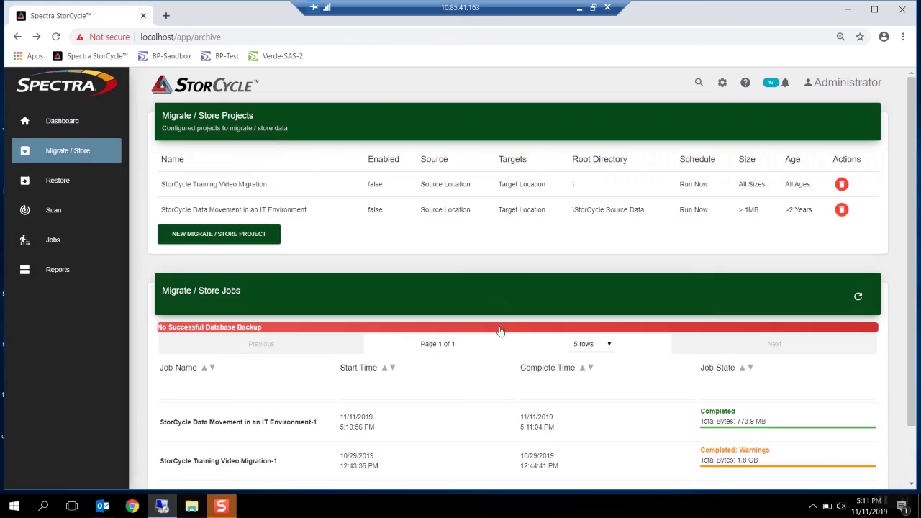